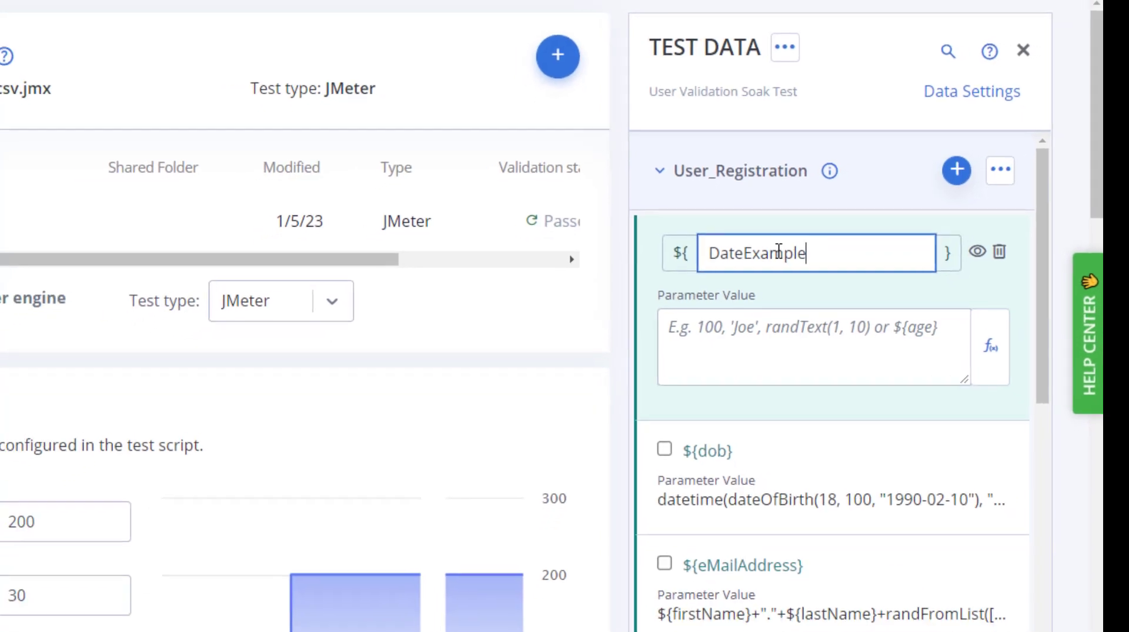
Search the function list for "date" and review the usage examples of the datetime function
{"action": "left_click", "coordinate": [990, 345]}
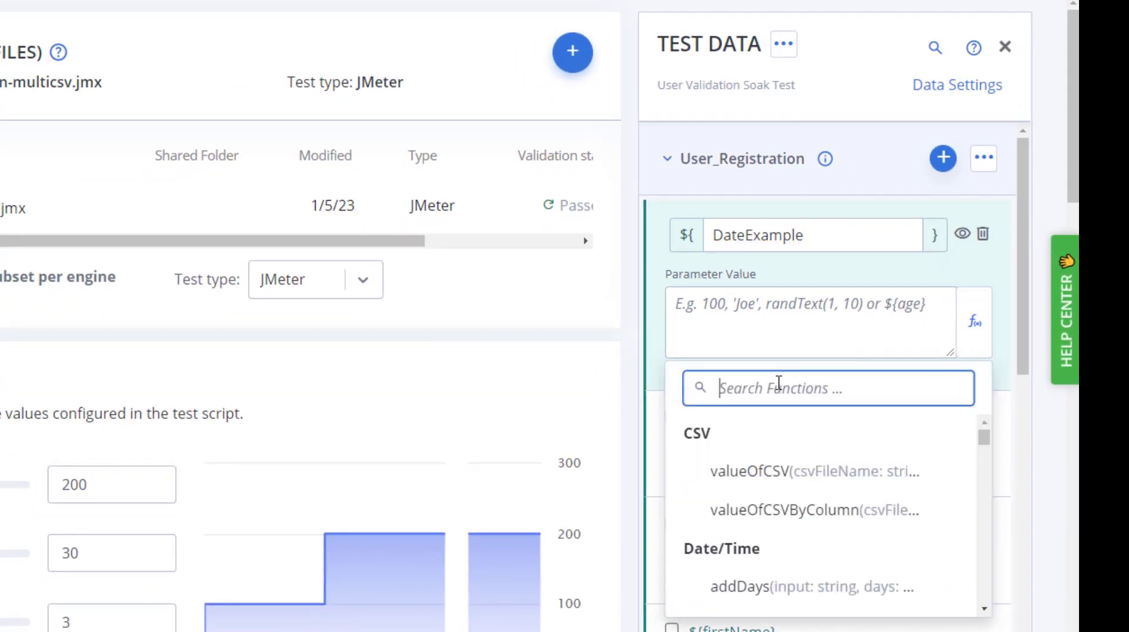
{"action": "type", "text": "date"}
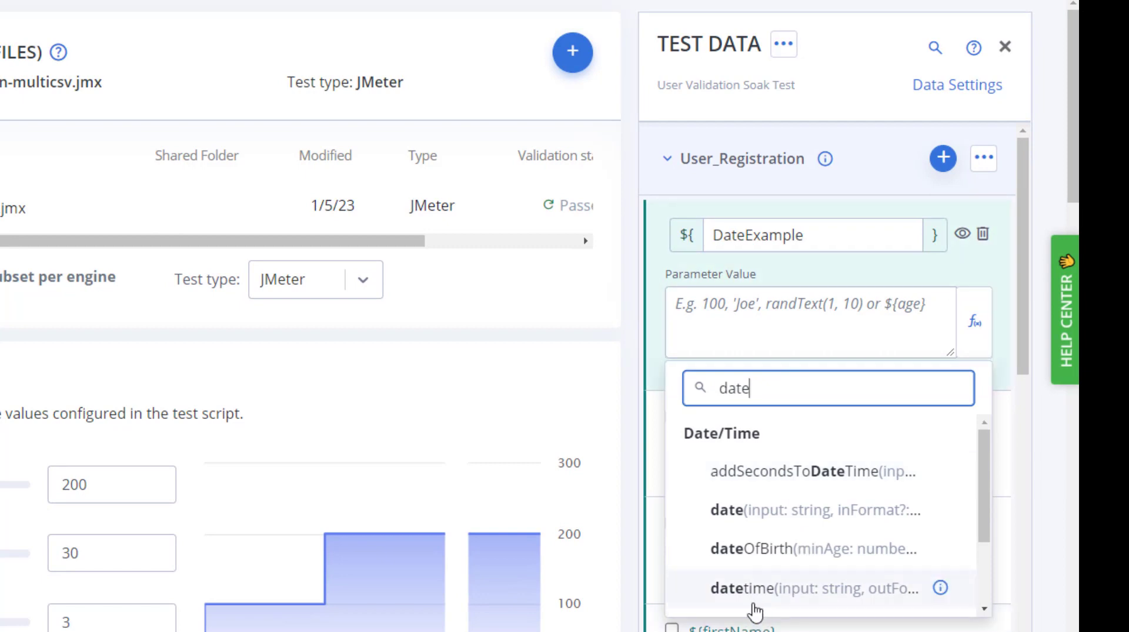
{"action": "left_click", "coordinate": [940, 588]}
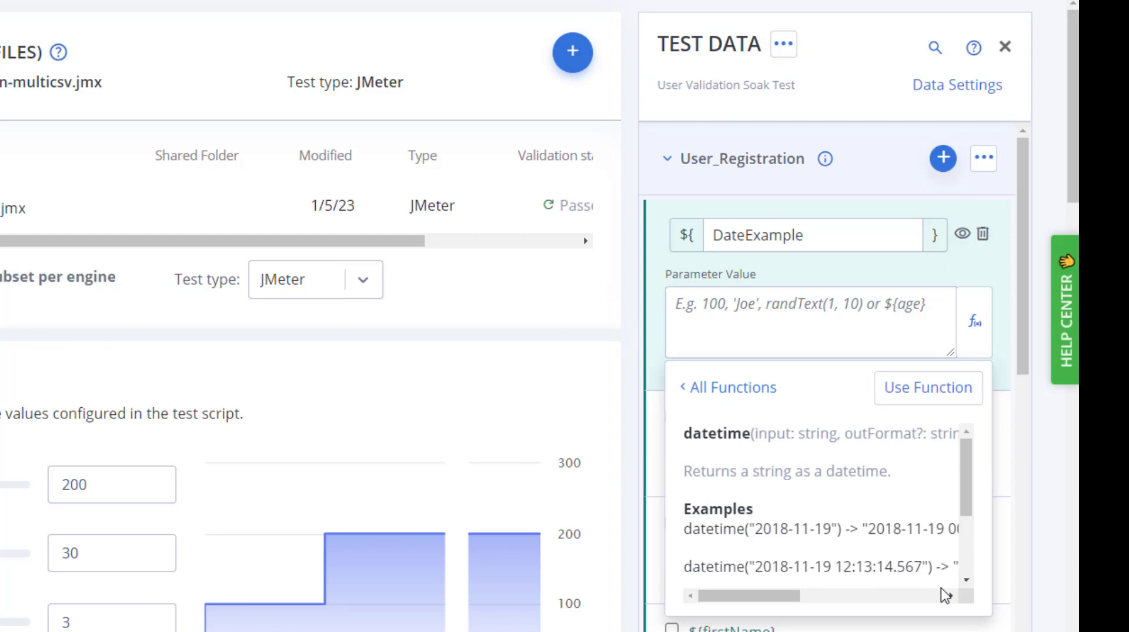
{"action": "scroll", "coordinate": [962, 563], "scroll_direction": "down", "scroll_amount": 3}
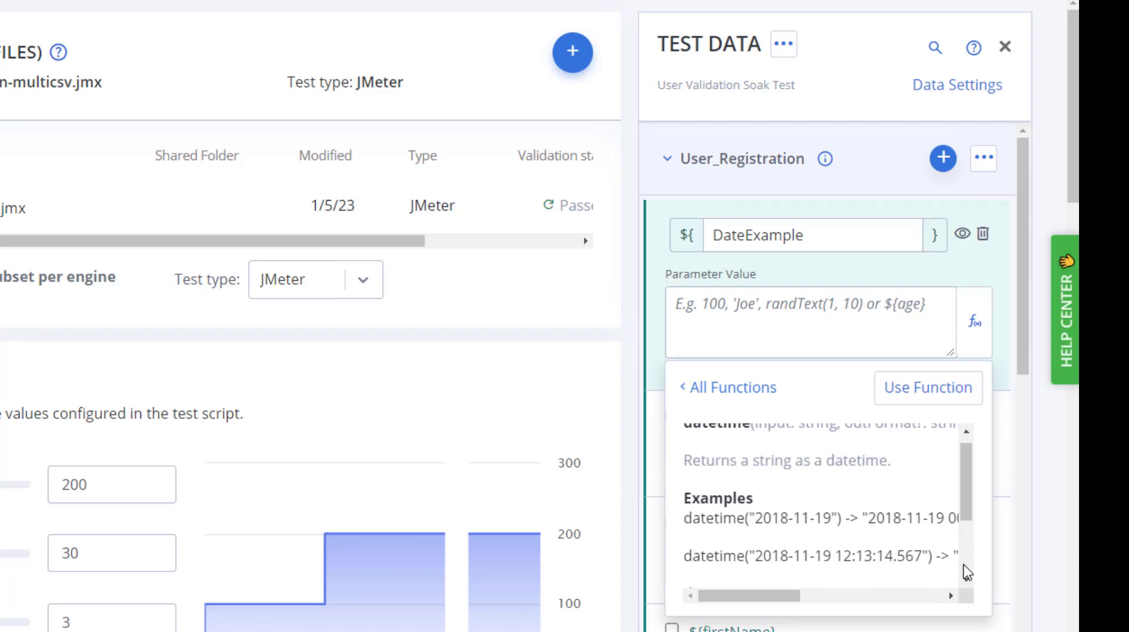
{"action": "left_click_drag", "start_coordinate": [785, 599], "coordinate": [843, 598]}
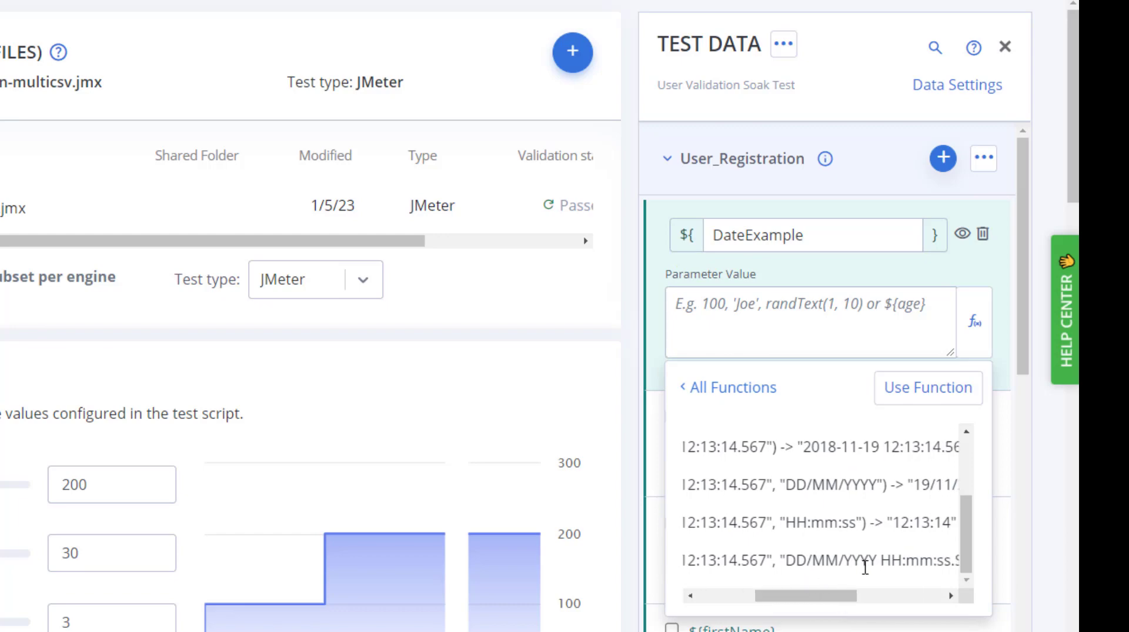
Set the DateExample parameter value to datetime("2020-01-01", "DD/MM/YYYY") and preview the generated value
{"action": "left_click", "coordinate": [676, 303]}
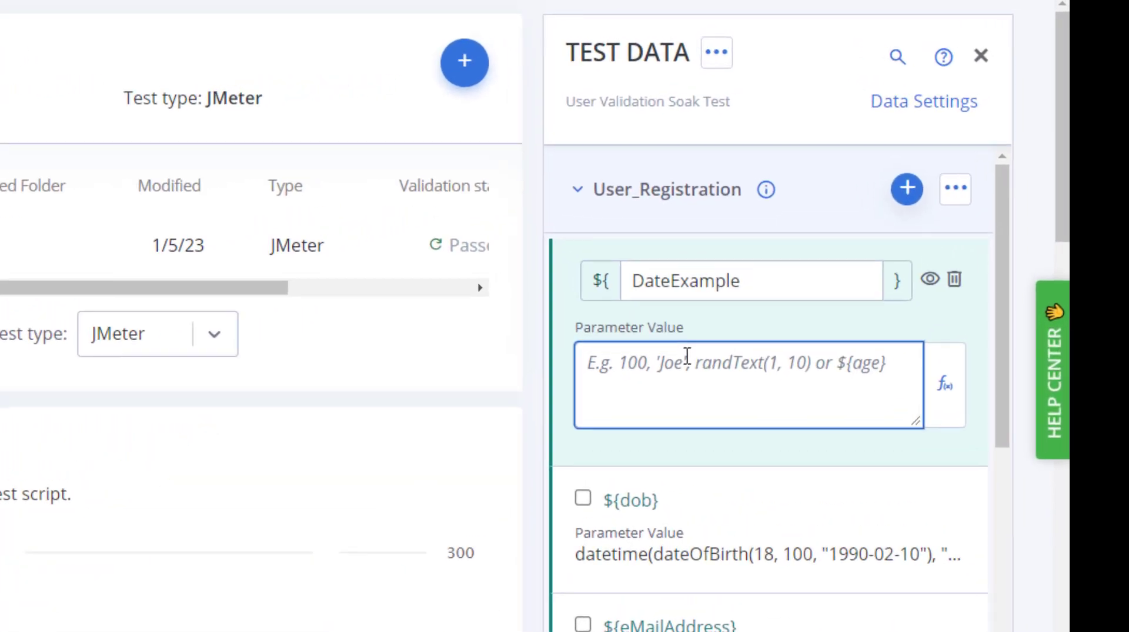
{"action": "type", "text": "datetime(\"2020-01-01\", \"DD/MM/YYYY\")"}
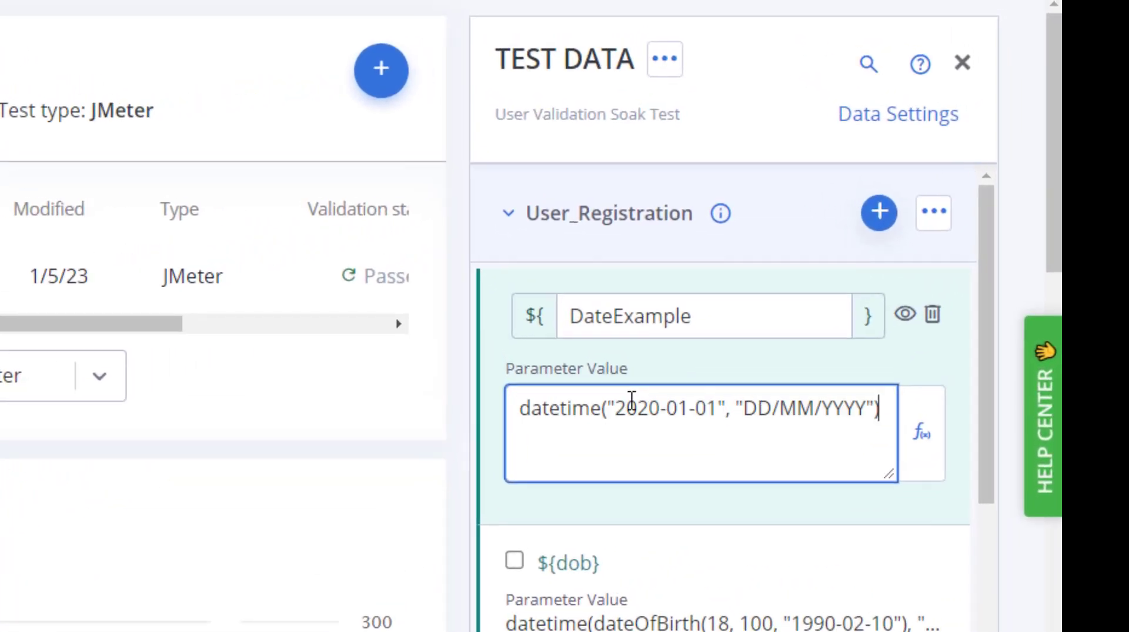
{"action": "left_click", "coordinate": [900, 319]}
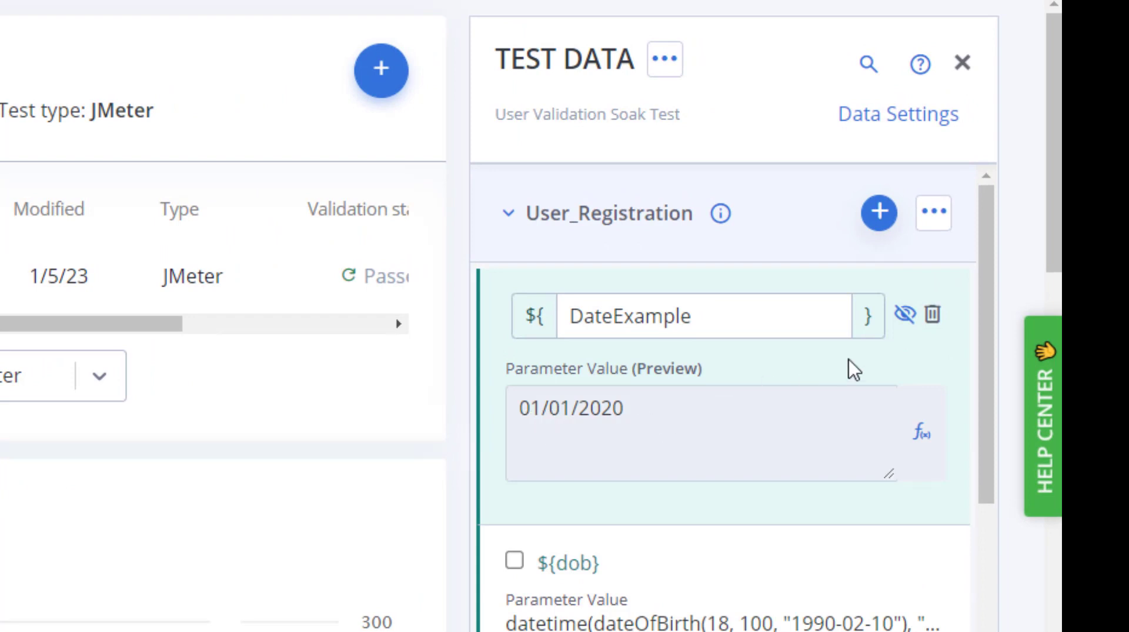
{"action": "left_click", "coordinate": [904, 322]}
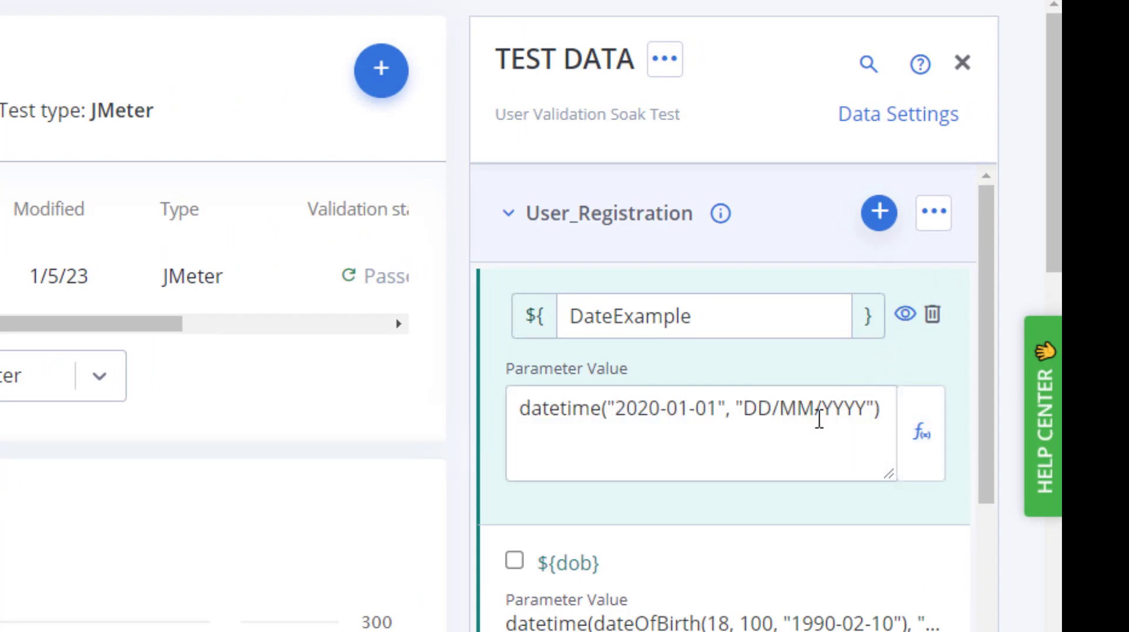
Change the output format in the DateExample value to "YYYY/DD/MM" and preview the generated value
{"action": "left_click", "coordinate": [742, 409]}
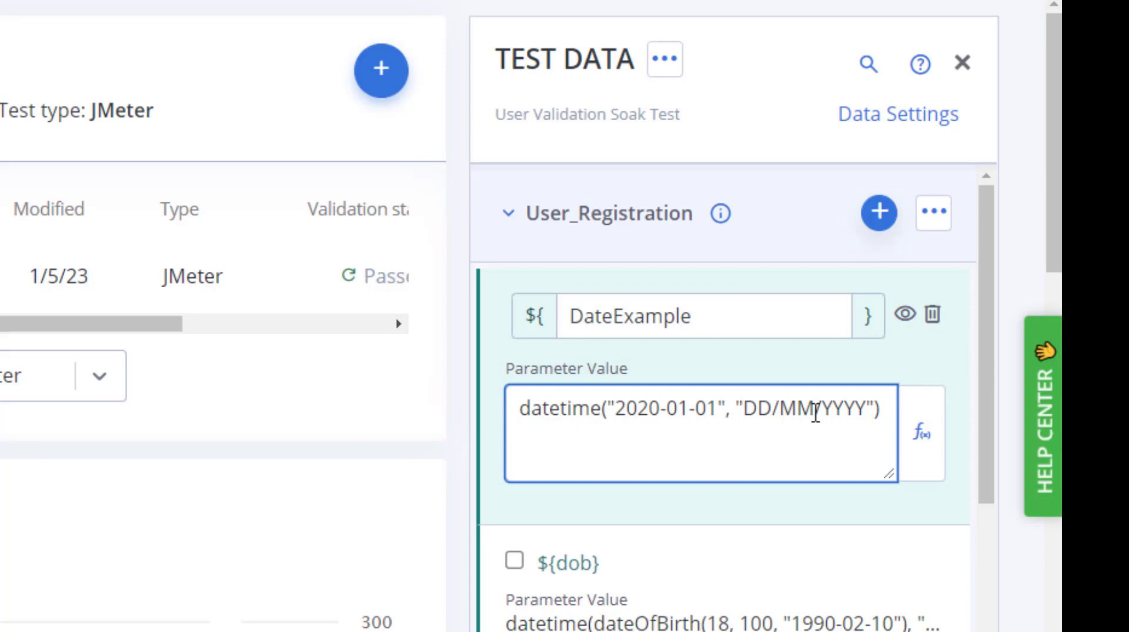
{"action": "type", "text": "YYYY"}
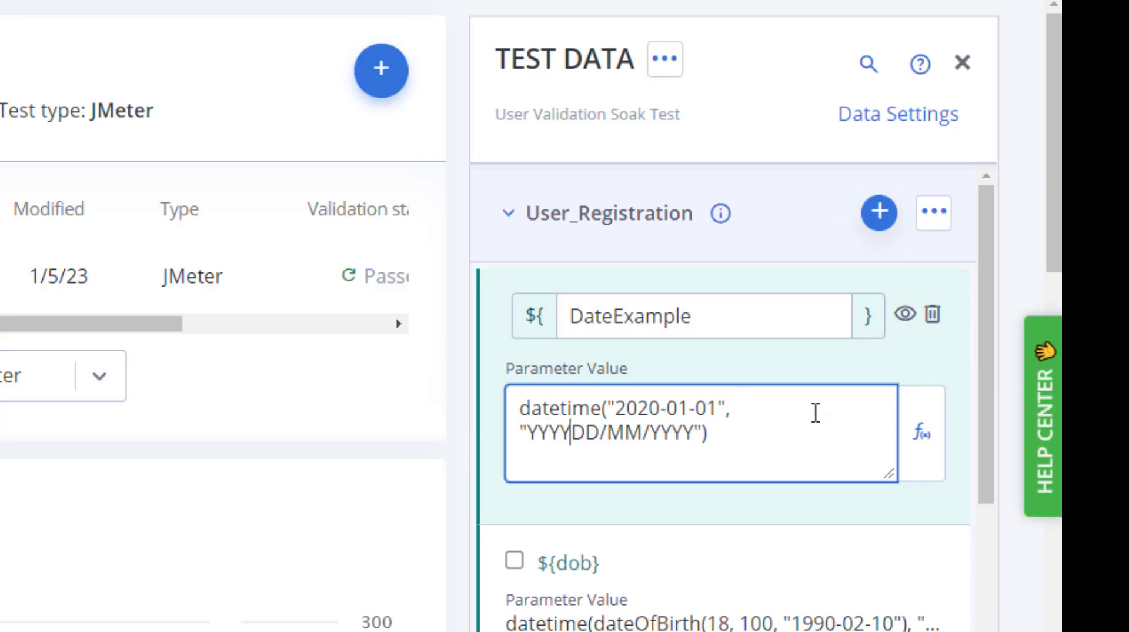
{"action": "type", "text": "/"}
{"action": "key", "text": "Right"}
{"action": "key", "text": "Right"}
{"action": "key", "text": "Right"}
{"action": "key", "text": "Right"}
{"action": "key", "text": "Right"}
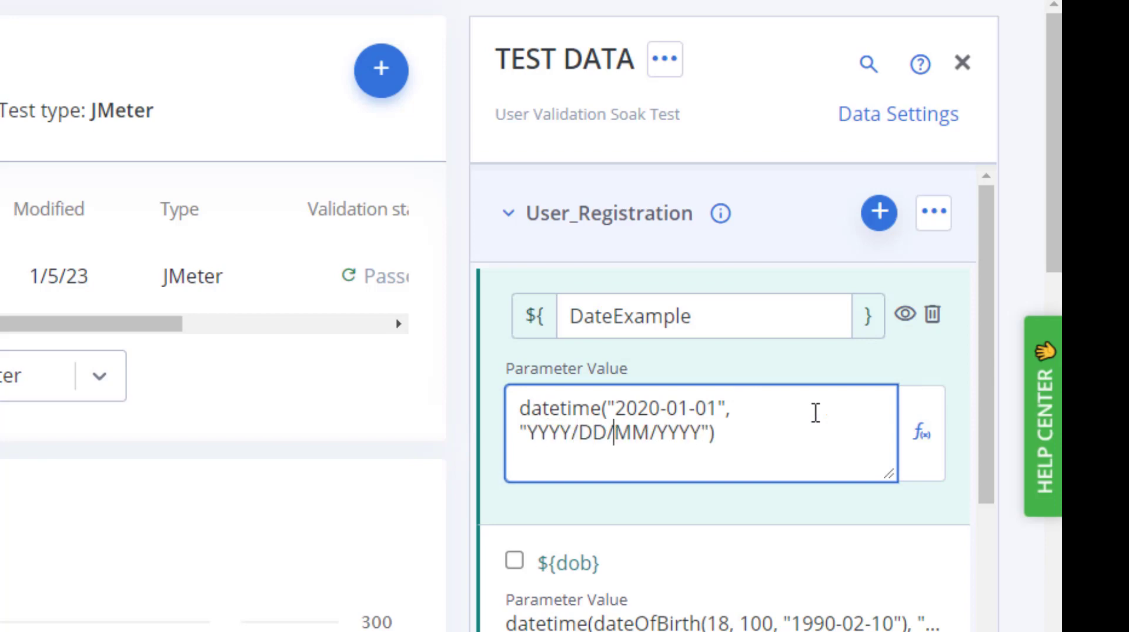
{"action": "key", "text": "Delete"}
{"action": "key", "text": "Delete"}
{"action": "key", "text": "Delete"}
{"action": "key", "text": "Delete"}
{"action": "key", "text": "Delete"}
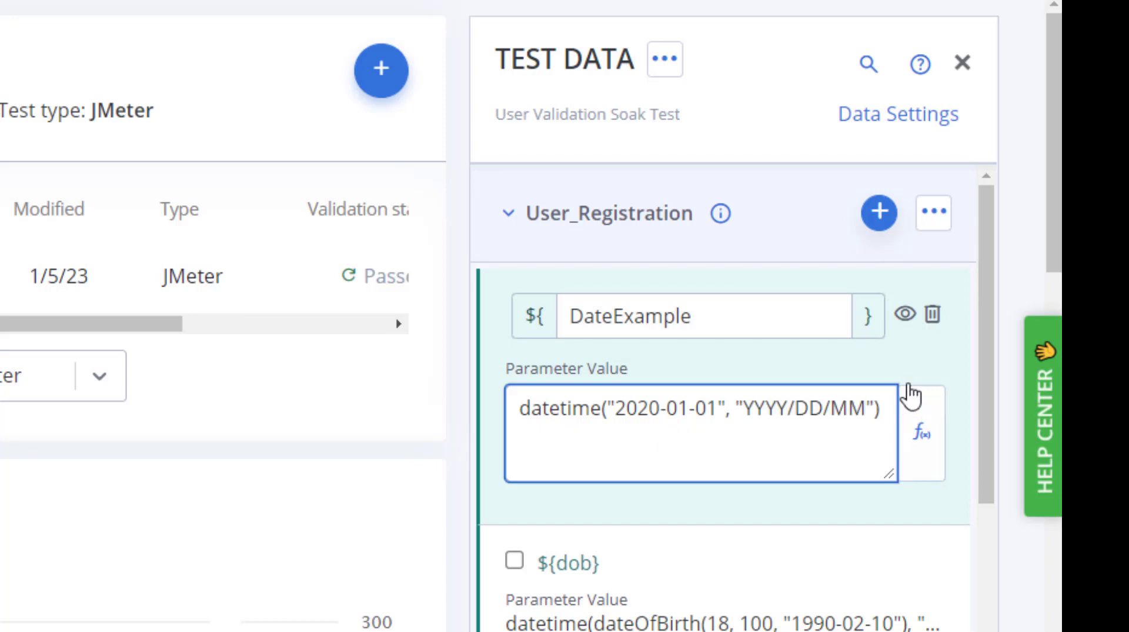
{"action": "left_click", "coordinate": [905, 315]}
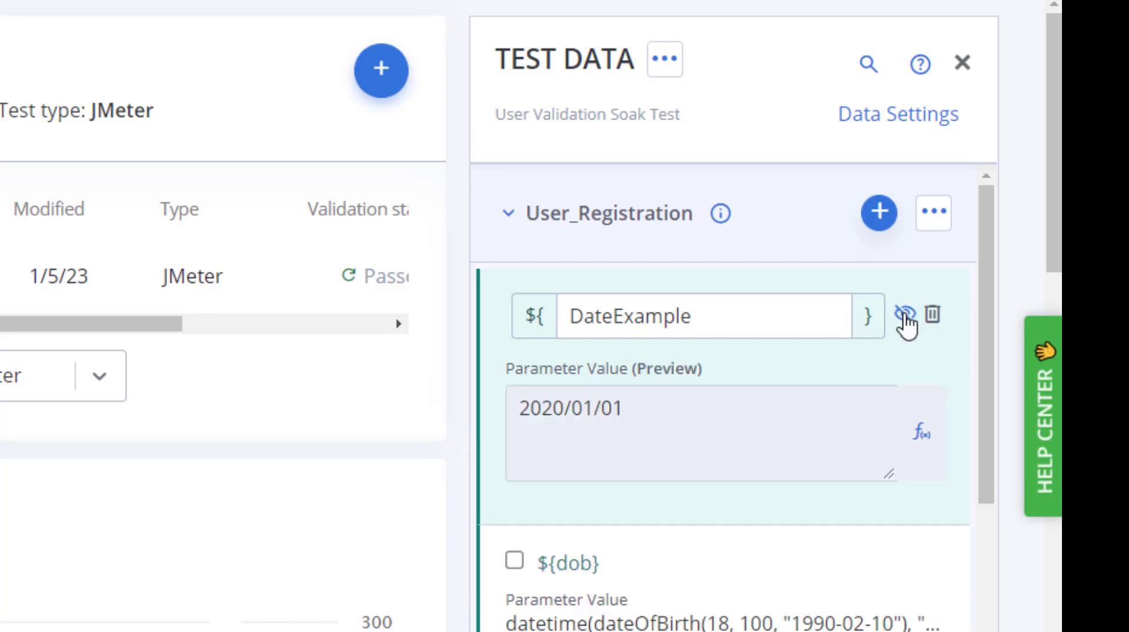
{"action": "left_click", "coordinate": [906, 325]}
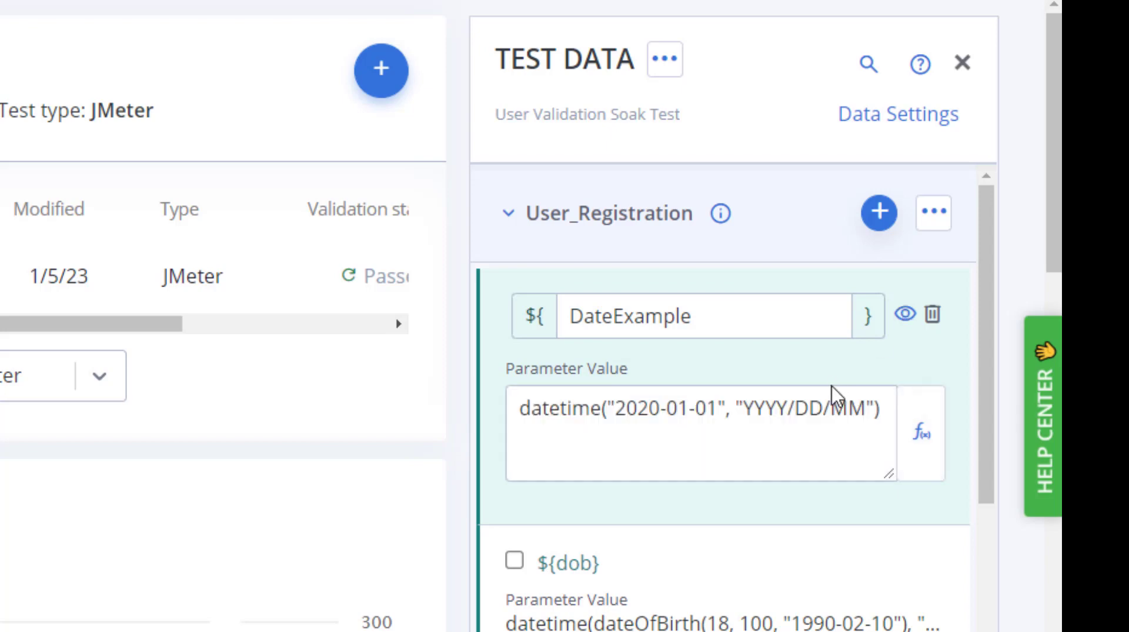
Replace the slashes in the DateExample output format with hyphens, giving "YYYY-DD-MM", and preview the generated value
{"action": "left_click", "coordinate": [791, 407]}
{"action": "key", "text": "BackSpace"}
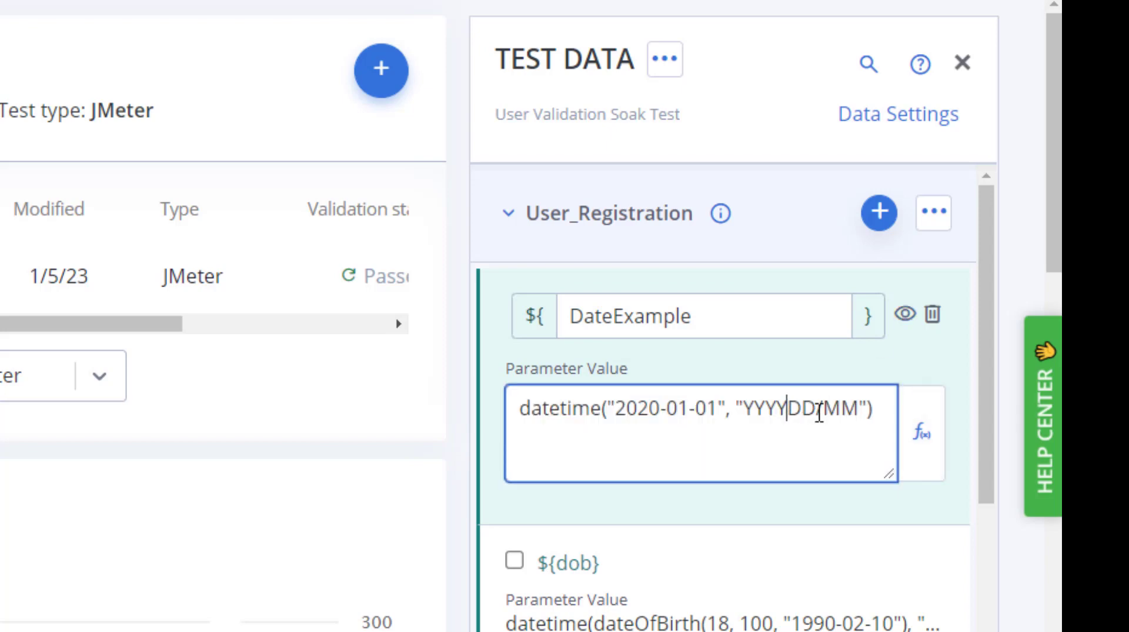
{"action": "type", "text": "-"}
{"action": "key", "text": "Right"}
{"action": "key", "text": "Right"}
{"action": "key", "text": "Delete"}
{"action": "type", "text": "-"}
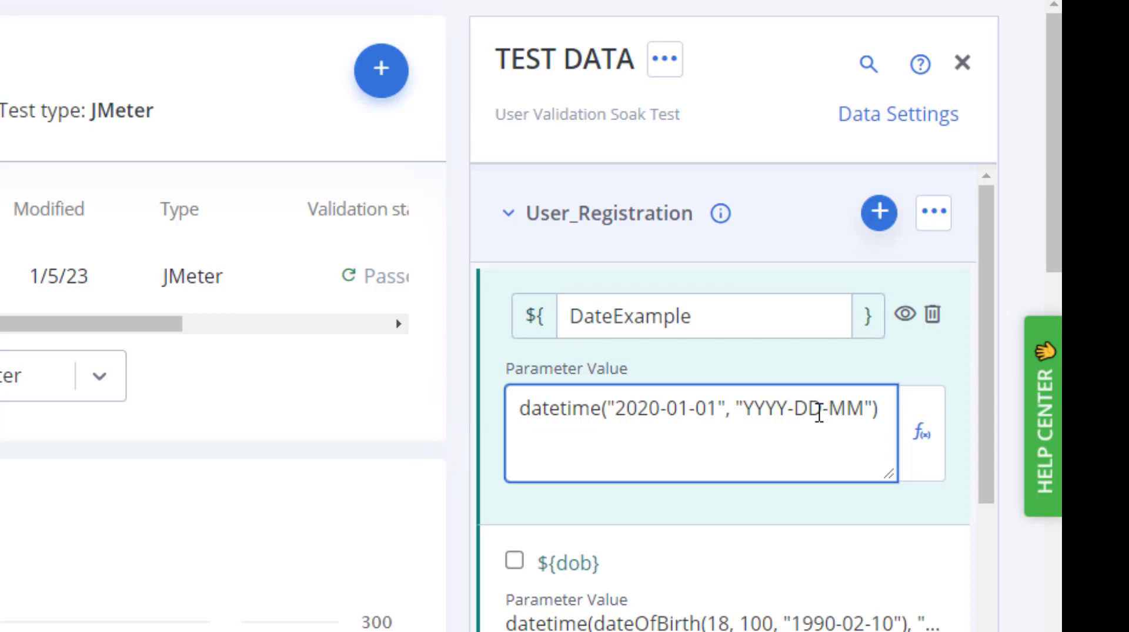
{"action": "left_click", "coordinate": [904, 320]}
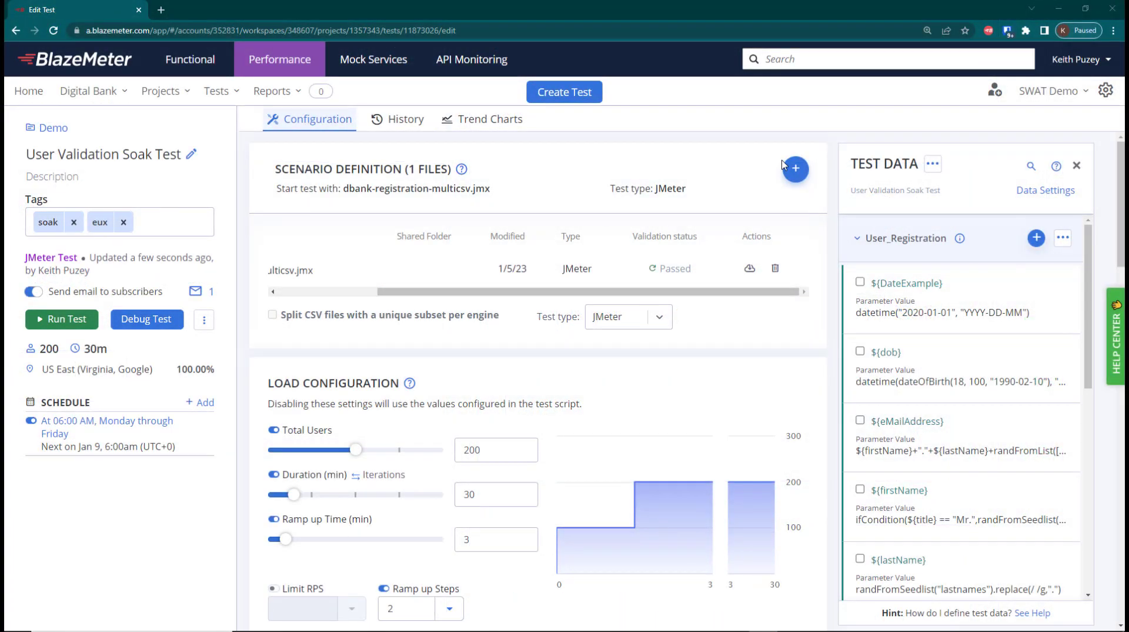
Upload datesample.csv from the Demo folder to the test's scenario definition files
{"action": "mouse_move", "coordinate": [797, 171]}
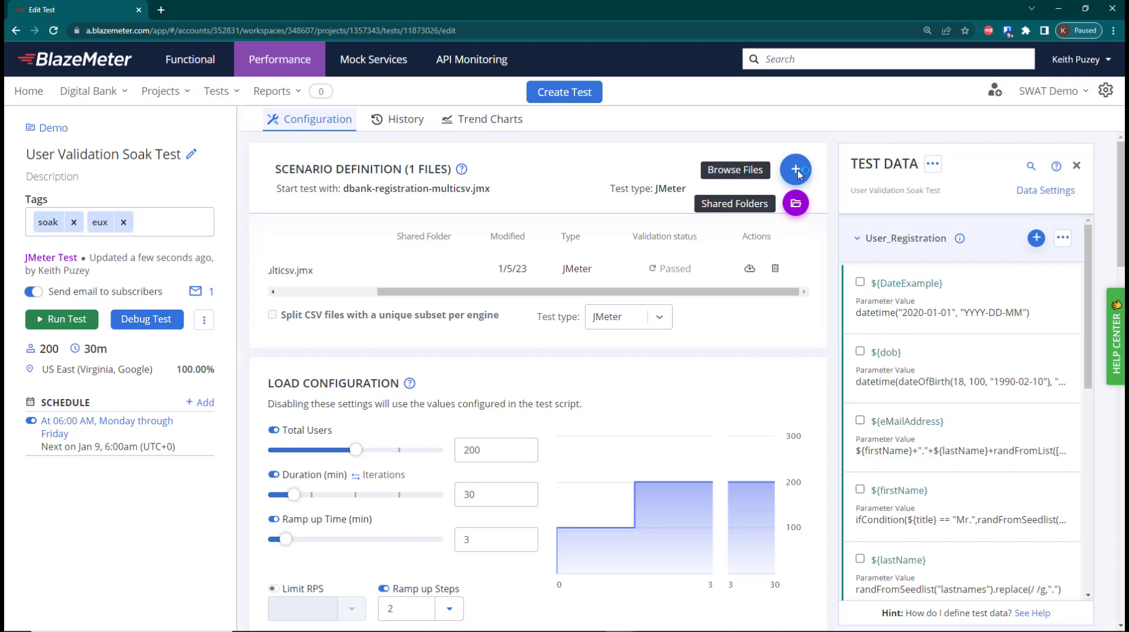
{"action": "left_click", "coordinate": [797, 172]}
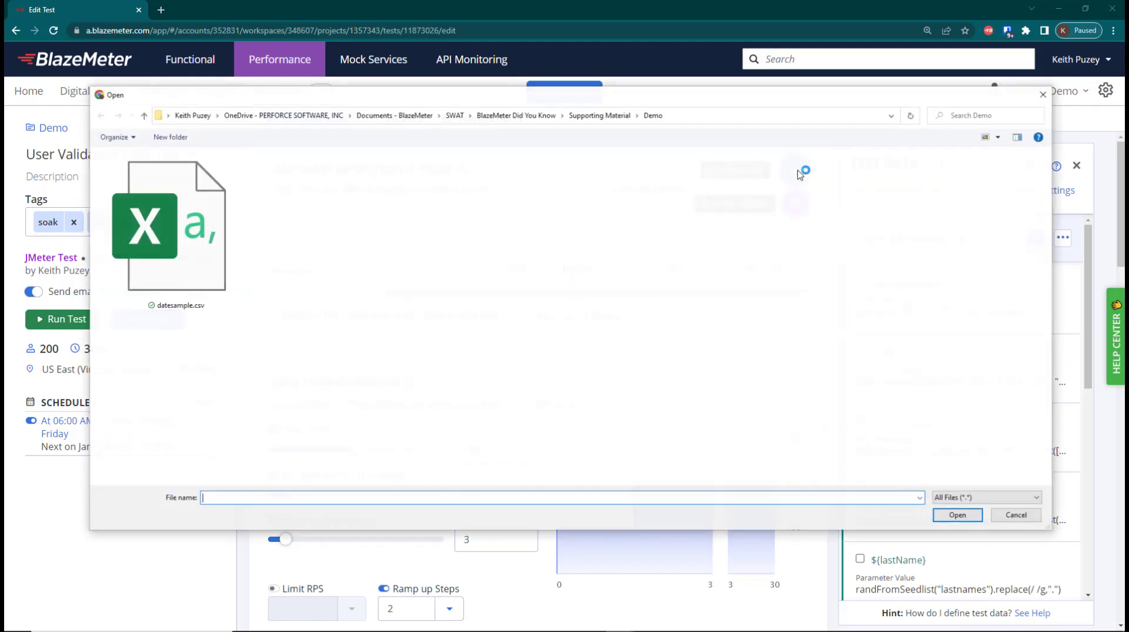
{"action": "left_click", "coordinate": [221, 263]}
{"action": "left_click", "coordinate": [957, 516]}
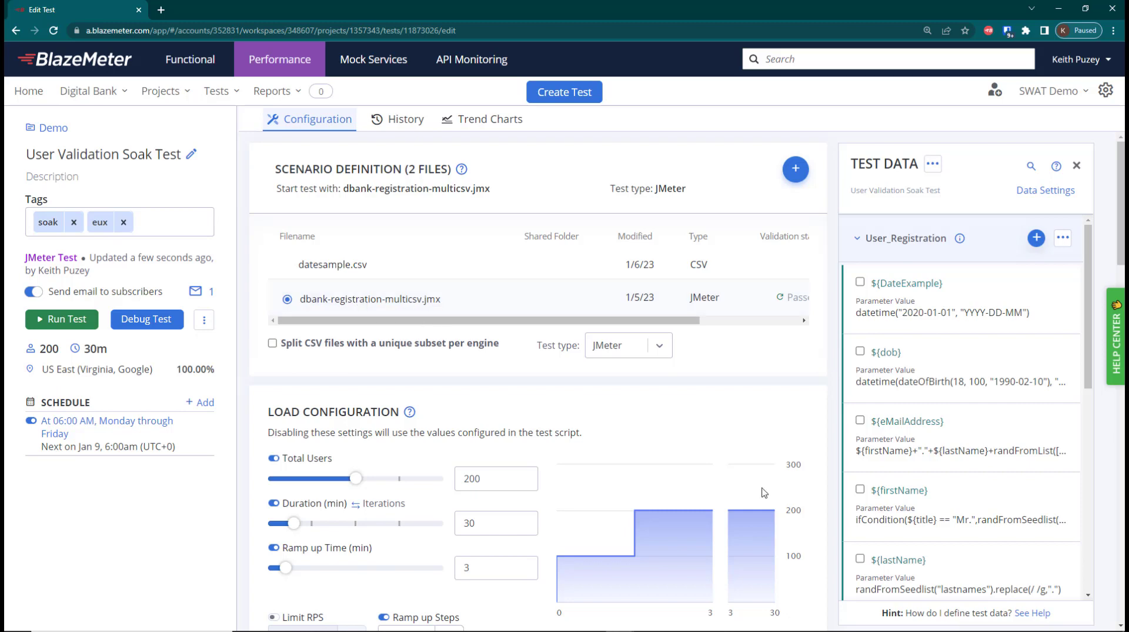
Attach datesample.csv from the test configuration to the User_Registration data model
{"action": "left_click", "coordinate": [1037, 239]}
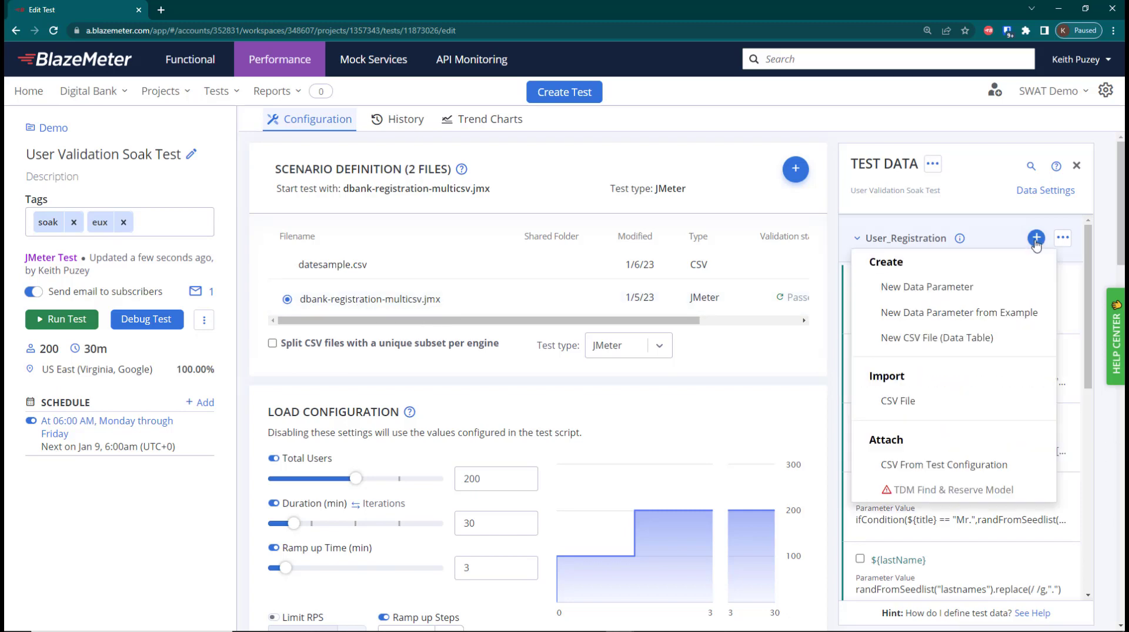
{"action": "left_click", "coordinate": [943, 470]}
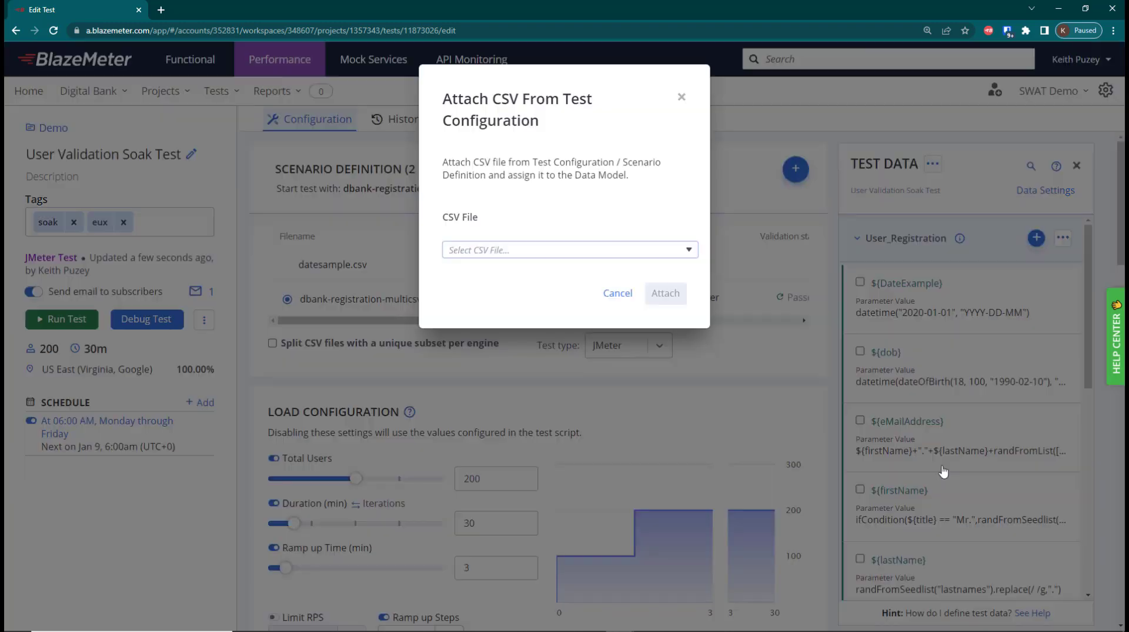
{"action": "left_click", "coordinate": [664, 257]}
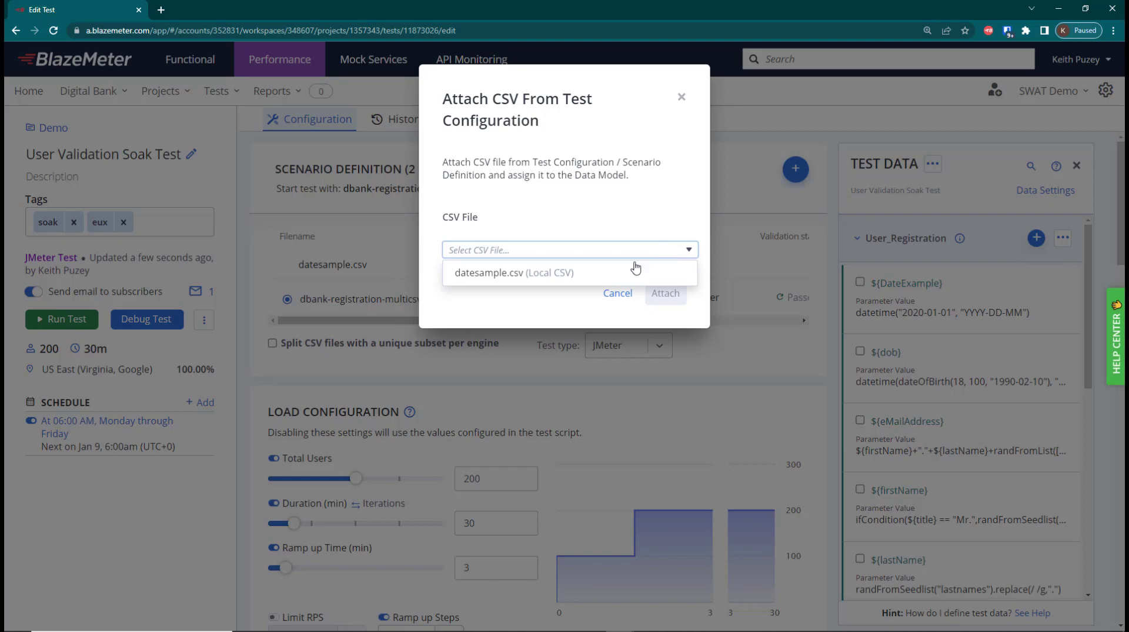
{"action": "left_click", "coordinate": [521, 272]}
{"action": "left_click", "coordinate": [658, 306]}
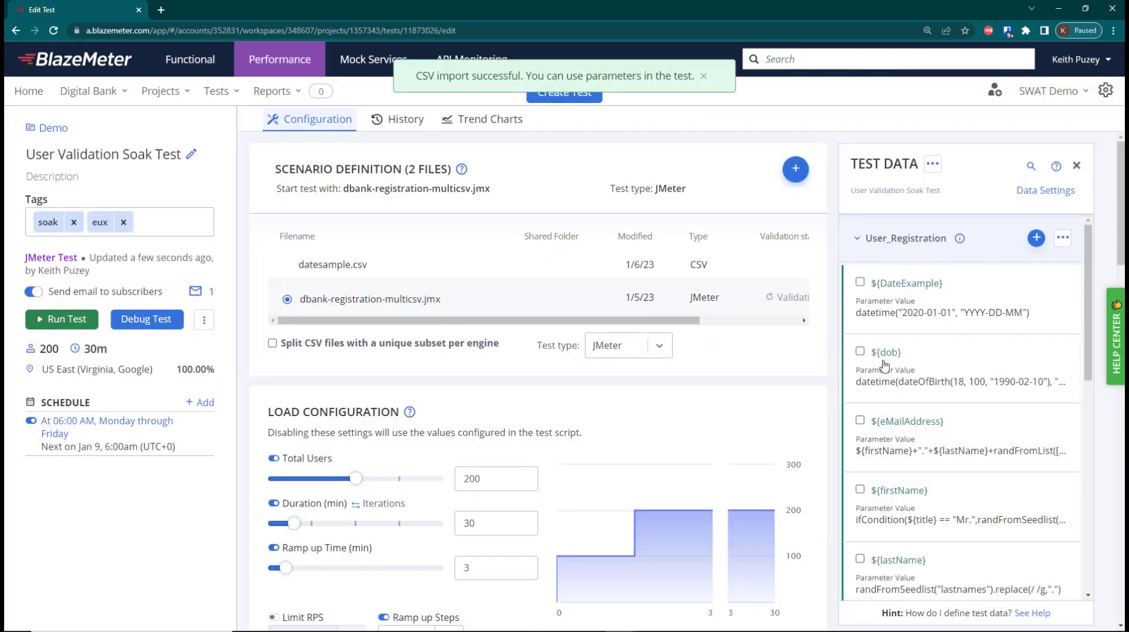
Open the attached datesample.csv table, examine the entries in its date column, and close it without saving
{"action": "scroll", "coordinate": [964, 406], "scroll_direction": "down", "scroll_amount": 4}
{"action": "scroll", "coordinate": [963, 408], "scroll_direction": "down", "scroll_amount": 5}
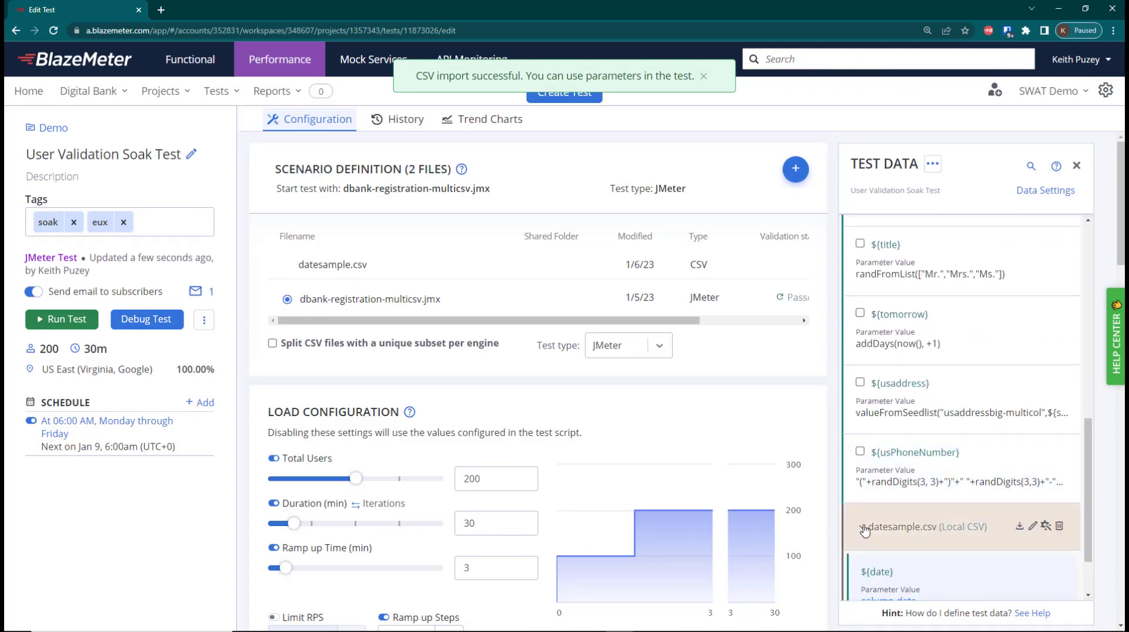
{"action": "left_click", "coordinate": [862, 529]}
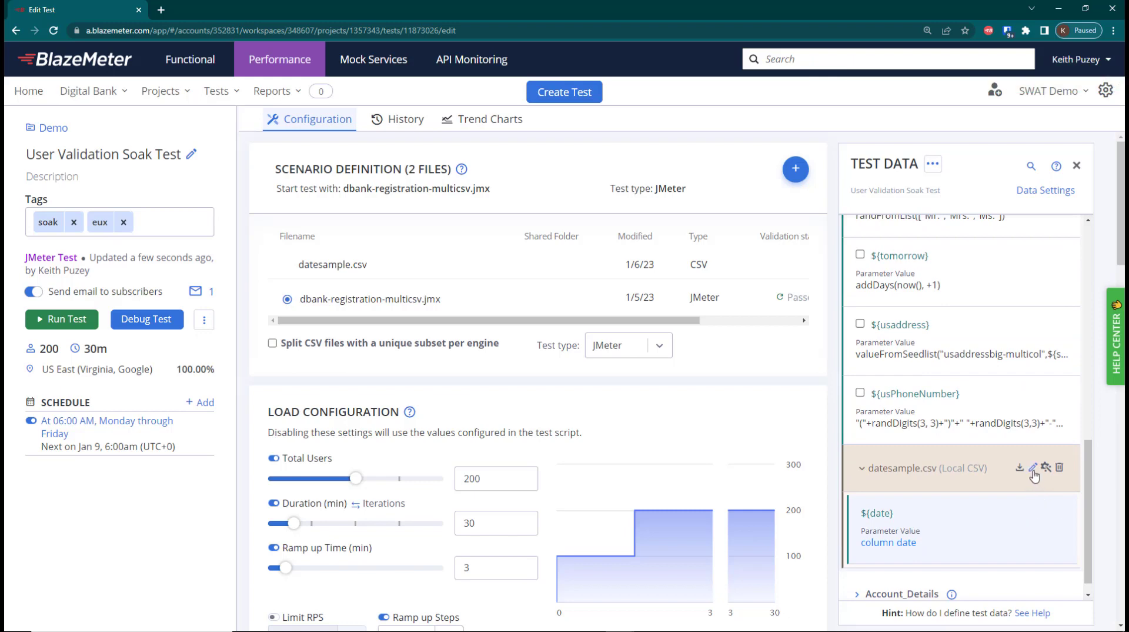
{"action": "left_click", "coordinate": [1033, 467]}
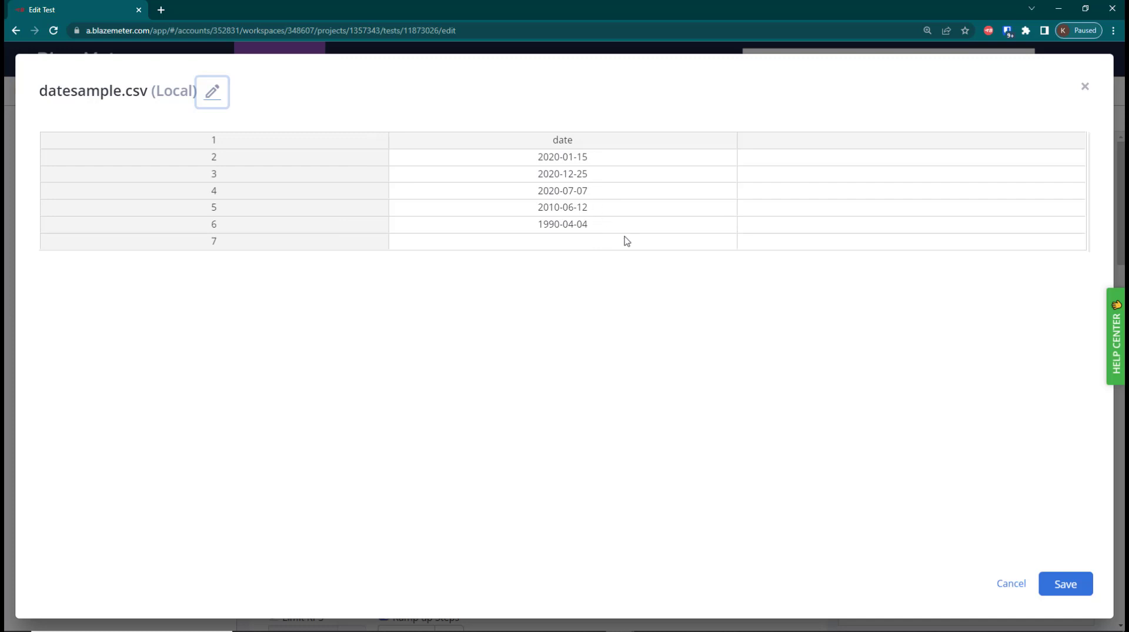
{"action": "left_click", "coordinate": [1011, 583]}
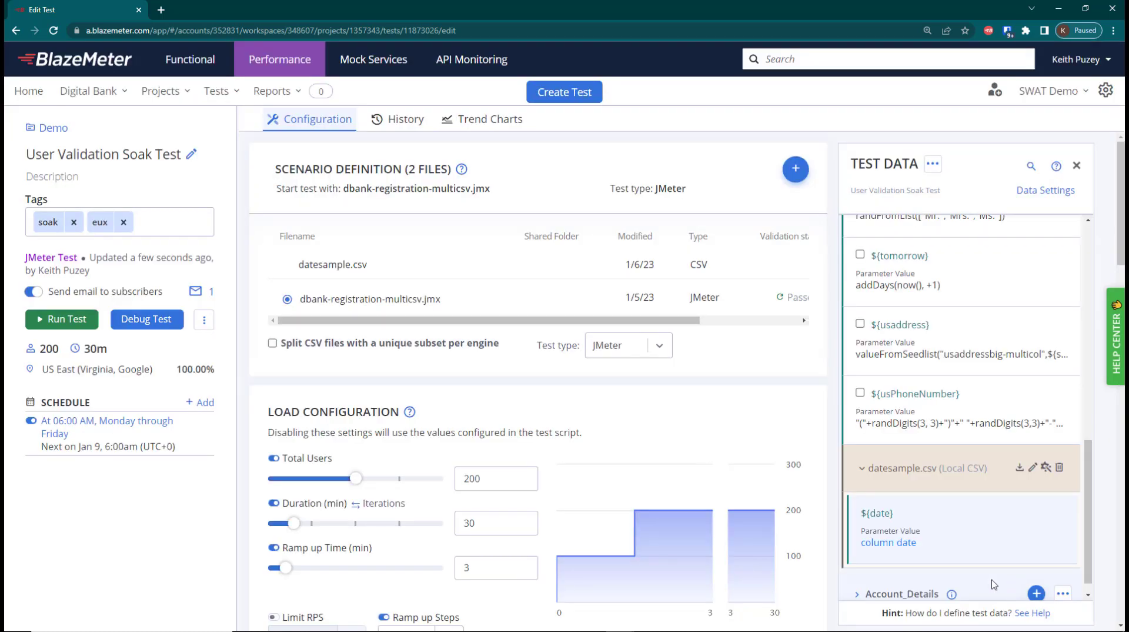
Copy the CSV's ${date} parameter and use it in place of "2020-01-01" in the DateExample datetime function
{"action": "left_click", "coordinate": [1032, 516]}
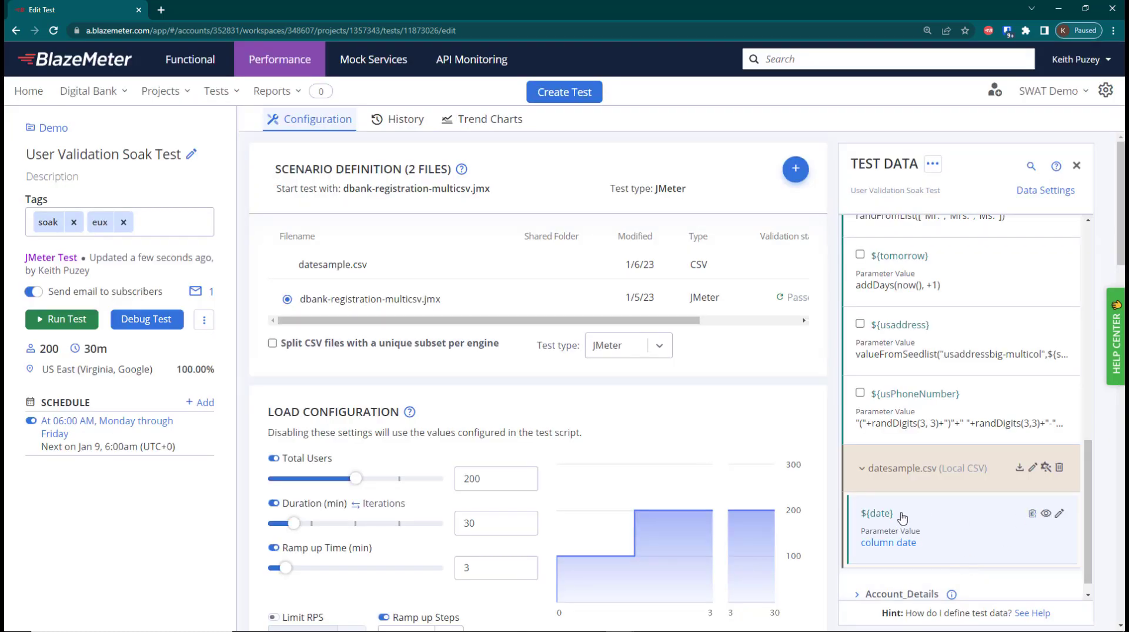
{"action": "scroll", "coordinate": [917, 411], "scroll_direction": "up", "scroll_amount": 15}
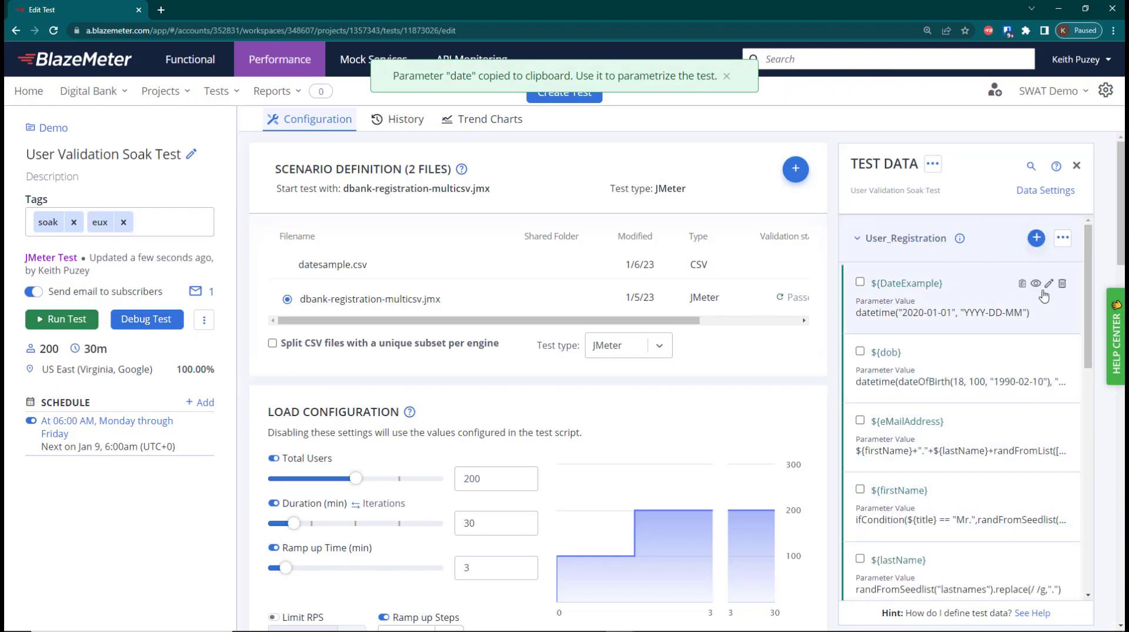
{"action": "left_click", "coordinate": [1050, 286]}
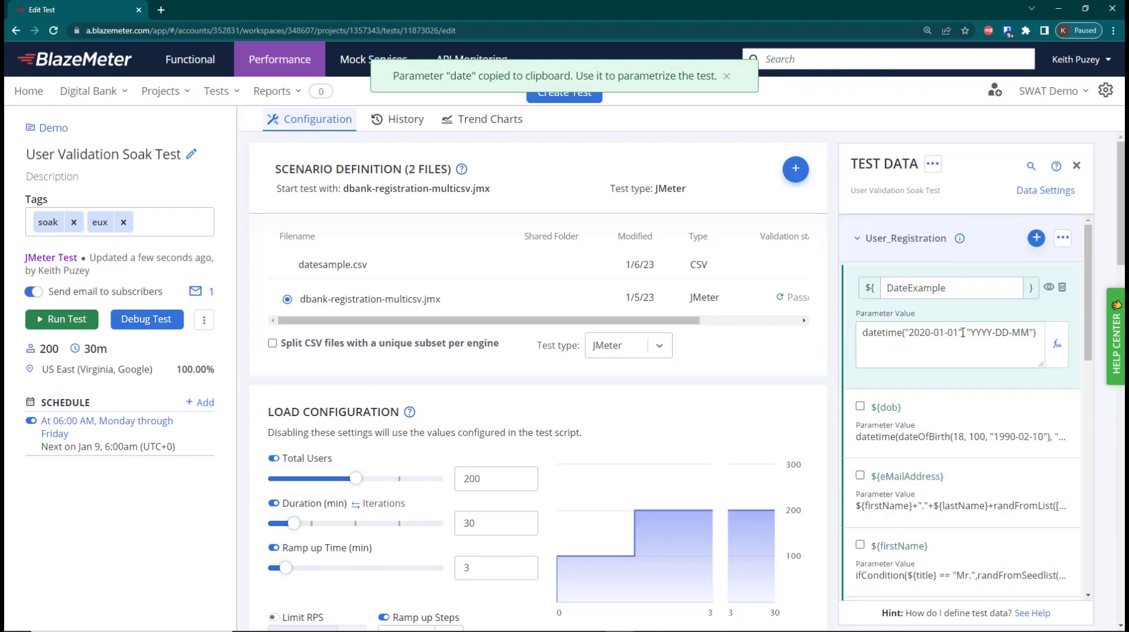
{"action": "left_click_drag", "start_coordinate": [963, 332], "coordinate": [906, 332]}
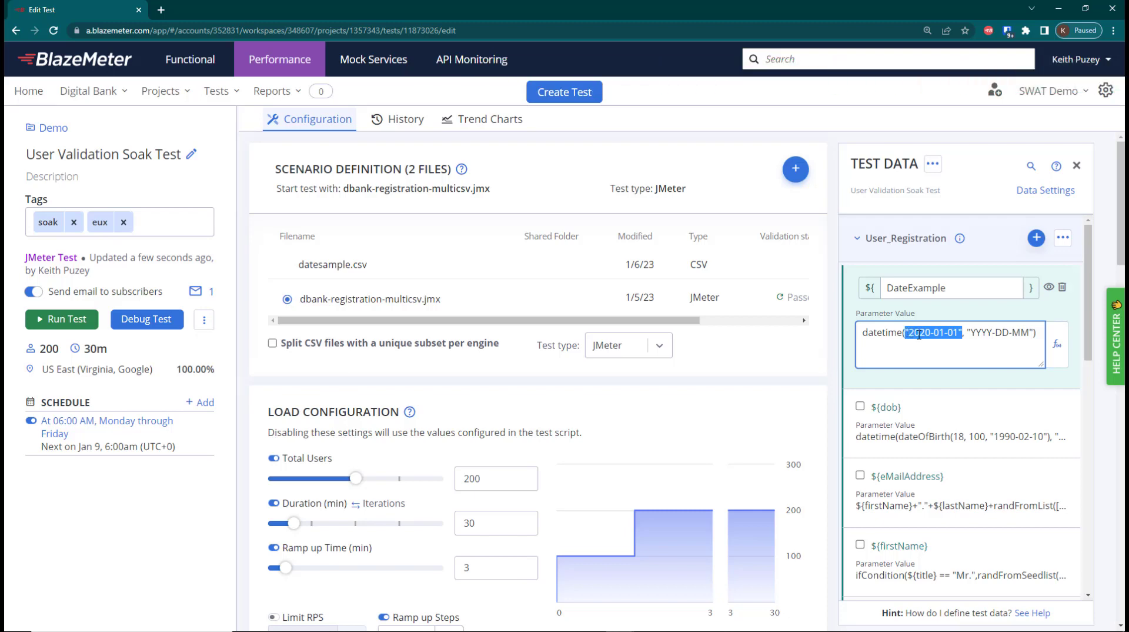
{"action": "key", "text": "ctrl+v"}
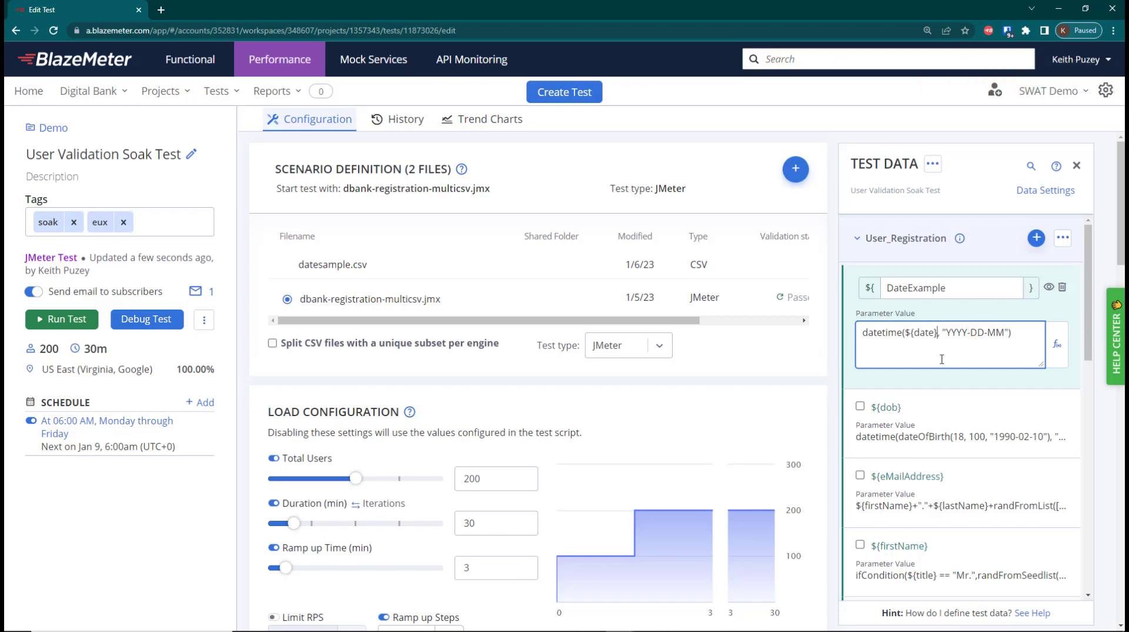
Open the data settings and compare the DateExample and date columns in the User_Registration test data preview
{"action": "left_click", "coordinate": [1046, 191]}
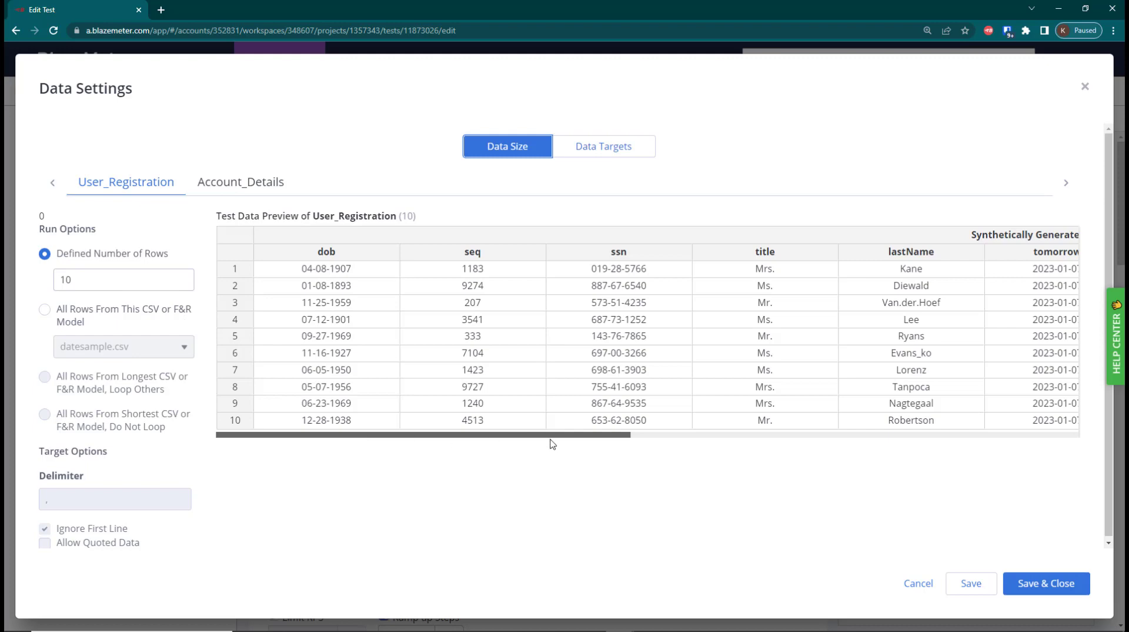
{"action": "left_click_drag", "start_coordinate": [580, 440], "coordinate": [1049, 442]}
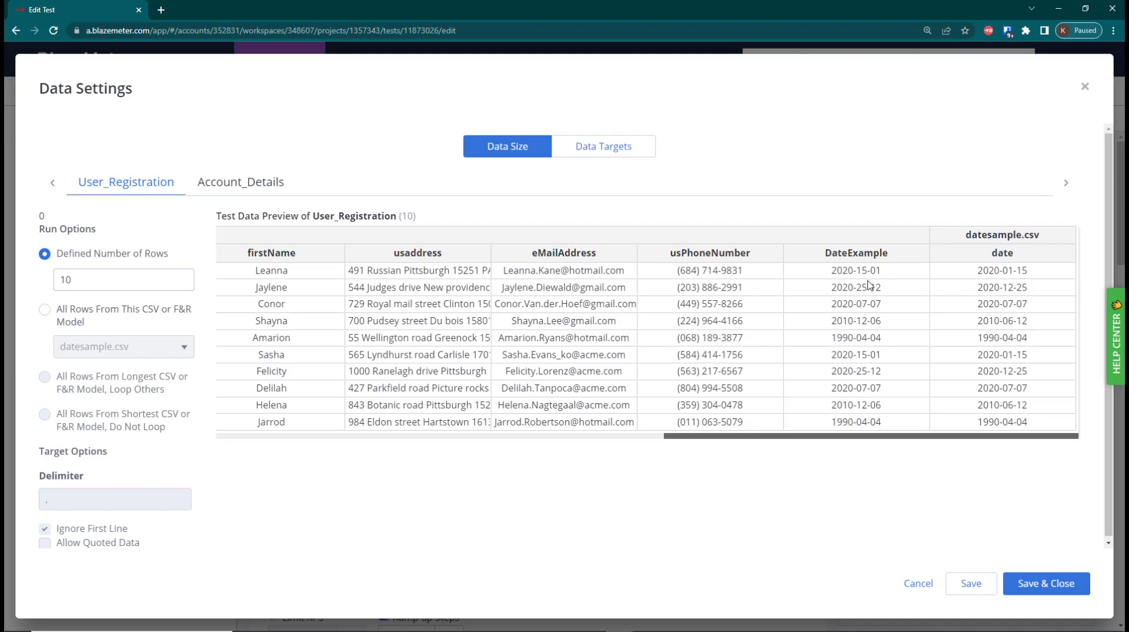
Close the data settings and change the output format in the DateExample datetime function to "DD/MM/YYYY"
{"action": "left_click", "coordinate": [1089, 91]}
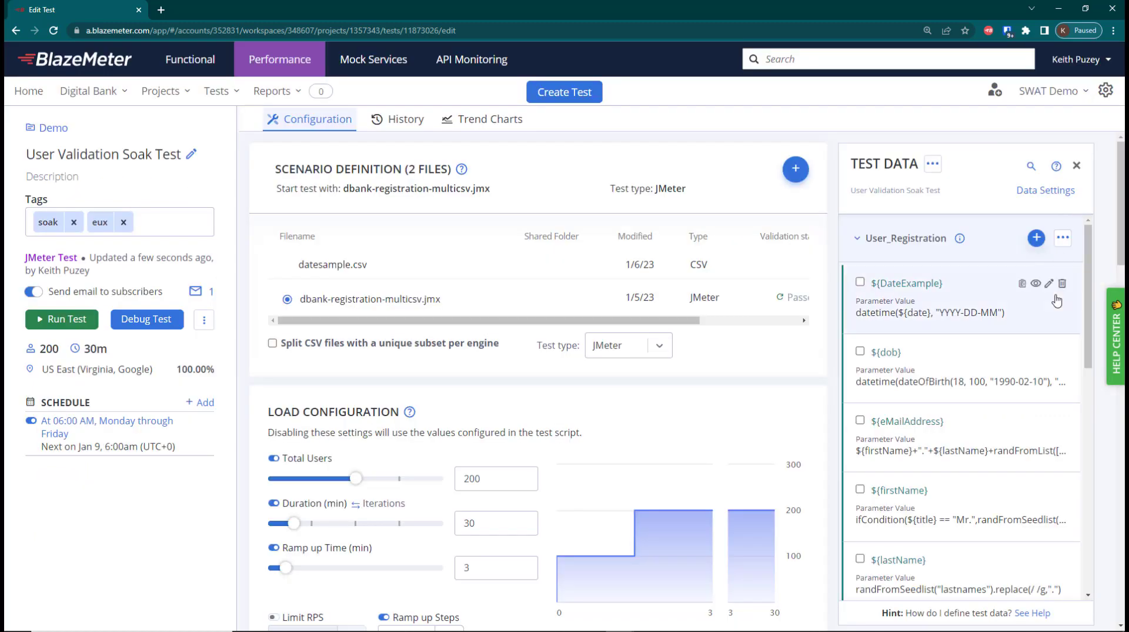
{"action": "left_click", "coordinate": [958, 332]}
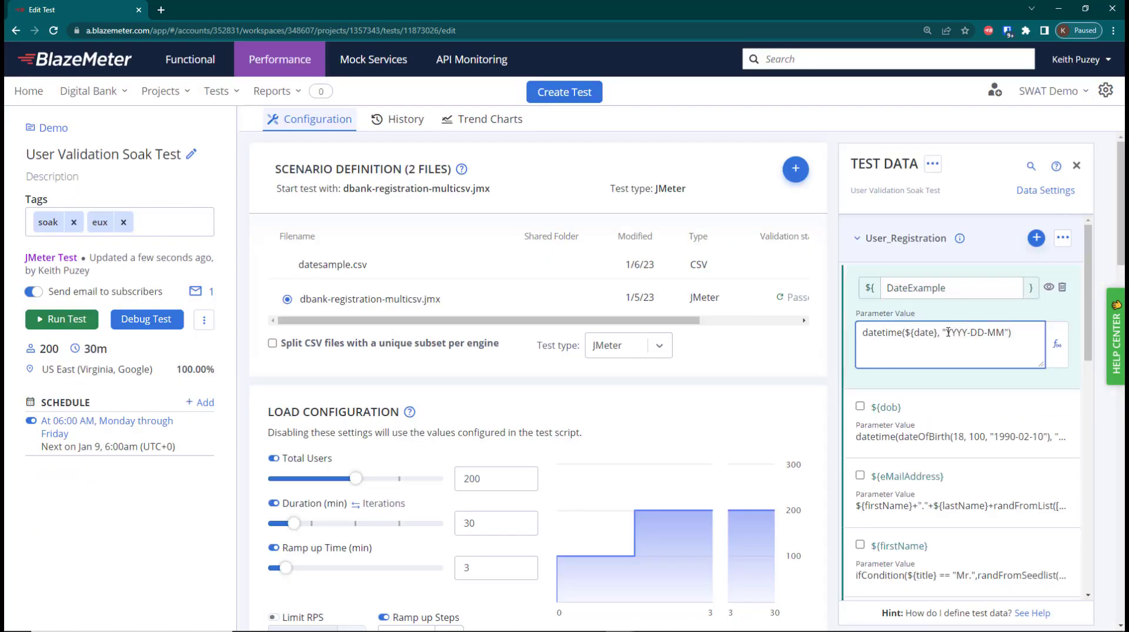
{"action": "left_click", "coordinate": [947, 332]}
{"action": "key", "text": "Delete"}
{"action": "key", "text": "Delete"}
{"action": "key", "text": "Delete"}
{"action": "key", "text": "Delete"}
{"action": "key", "text": "Delete"}
{"action": "key", "text": "Right"}
{"action": "key", "text": "Right"}
{"action": "key", "text": "Delete"}
{"action": "type", "text": "/MM/YYYY"}
Open the data settings, compare the reformatted DateExample column with the CSV date column in the User_Registration preview, and close the settings
{"action": "left_click", "coordinate": [1058, 189]}
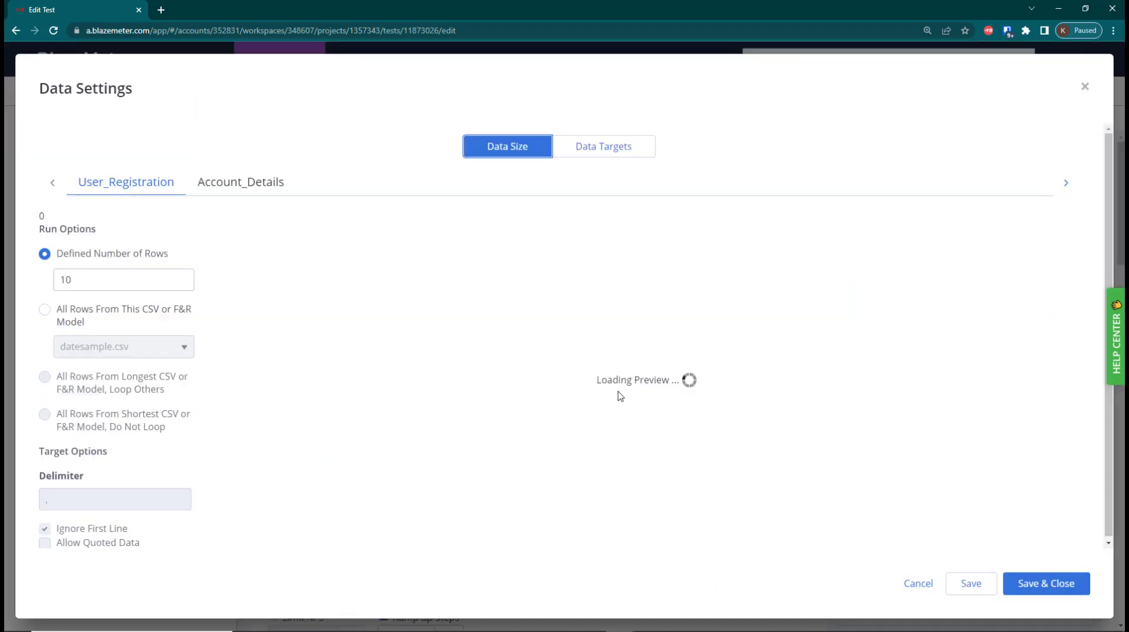
{"action": "left_click_drag", "start_coordinate": [625, 437], "coordinate": [1081, 438]}
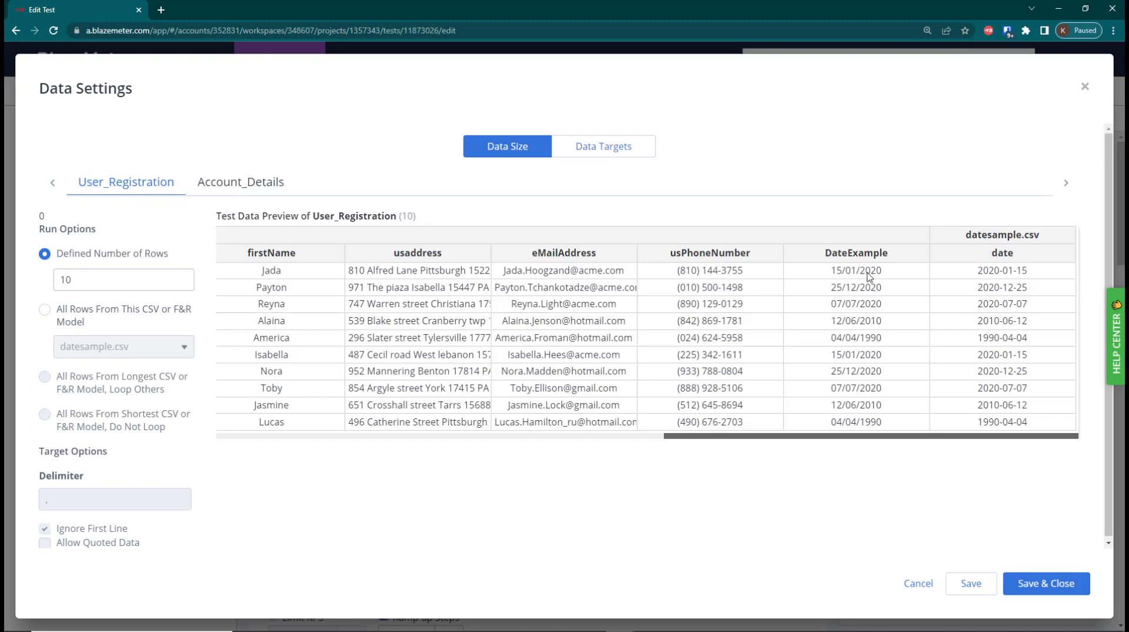
{"action": "left_click", "coordinate": [1085, 87]}
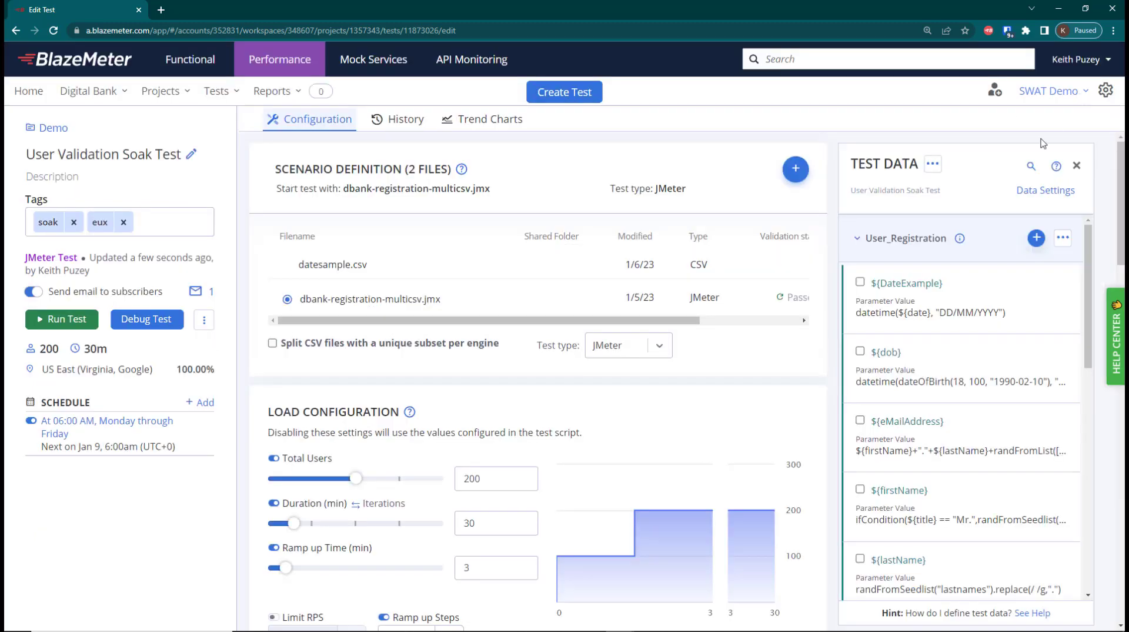
Replace ${date} with now() in the DateExample datetime function and check the DateExample column in the User_Registration test data preview
{"action": "left_click", "coordinate": [936, 318]}
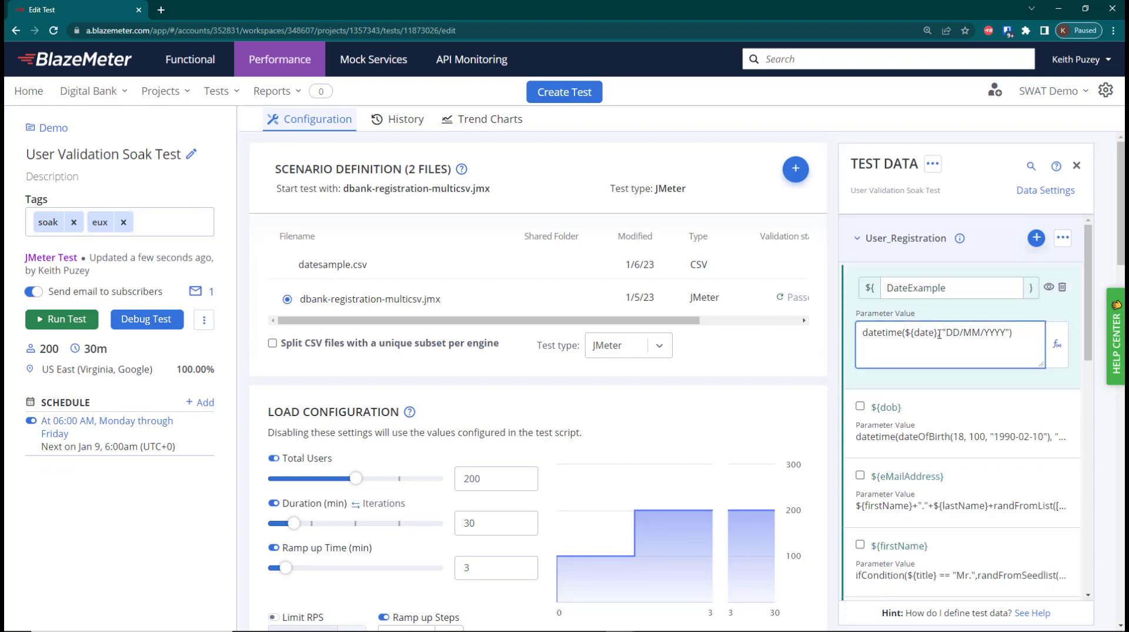
{"action": "left_click_drag", "start_coordinate": [939, 334], "coordinate": [907, 333]}
{"action": "type", "text": "no()"}
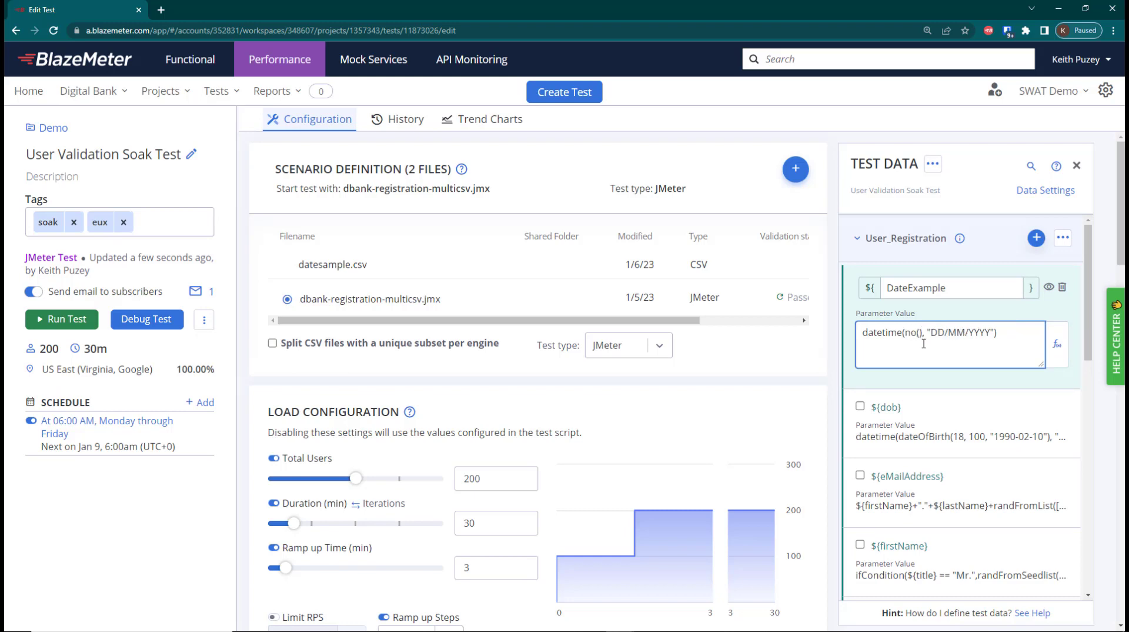
{"action": "key", "text": "Left"}
{"action": "key", "text": "Left"}
{"action": "type", "text": "w"}
{"action": "left_click", "coordinate": [1045, 191]}
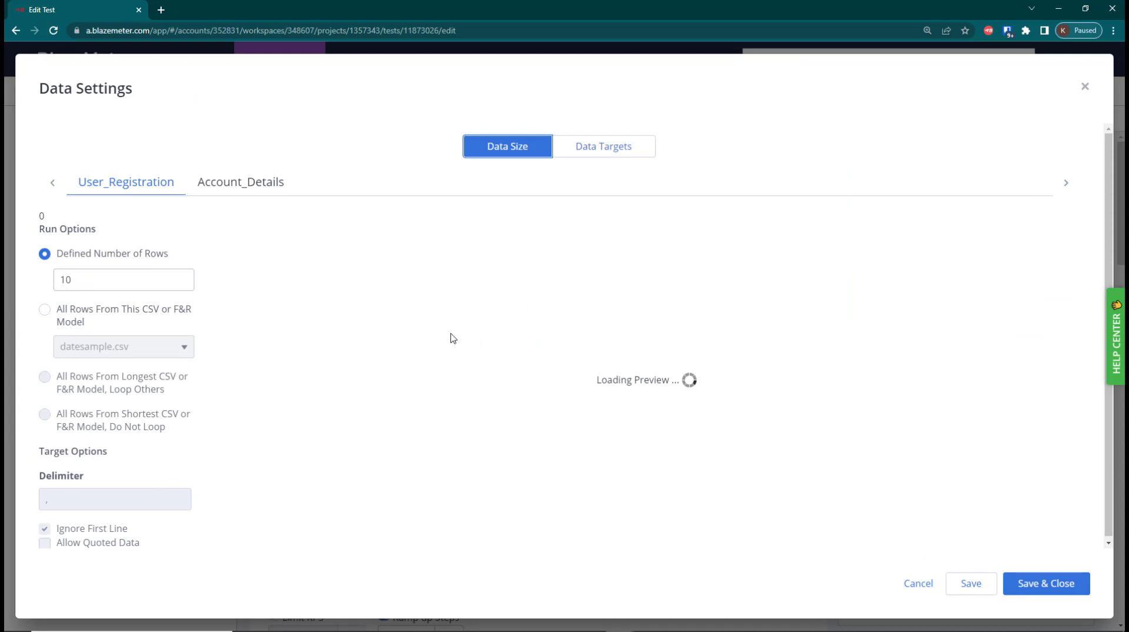
{"action": "left_click_drag", "start_coordinate": [603, 435], "coordinate": [1090, 439]}
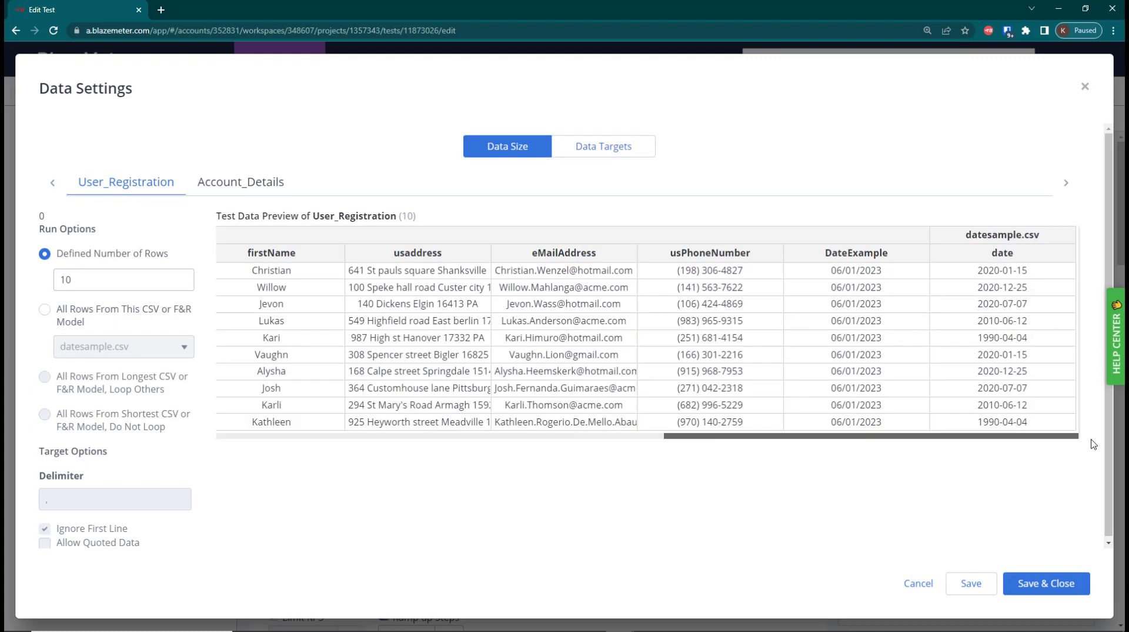